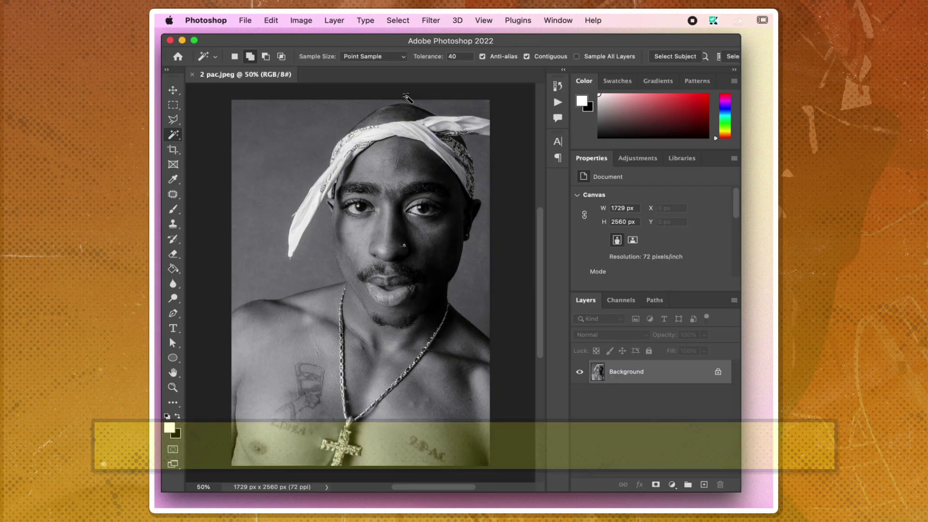
Step: Convert the Background layer to a smart object and desaturate it with a Hue/Saturation adjustment at saturation -100
right_click(624, 376)
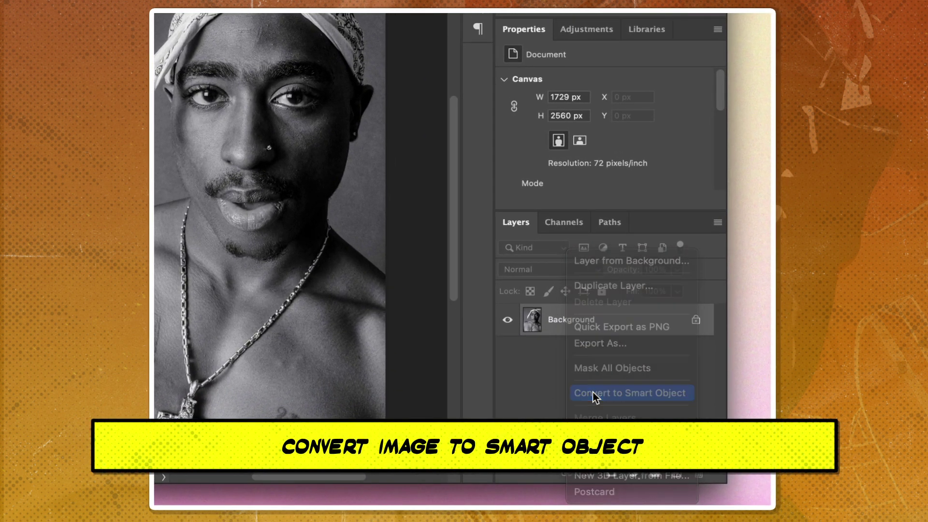
left_click(593, 392)
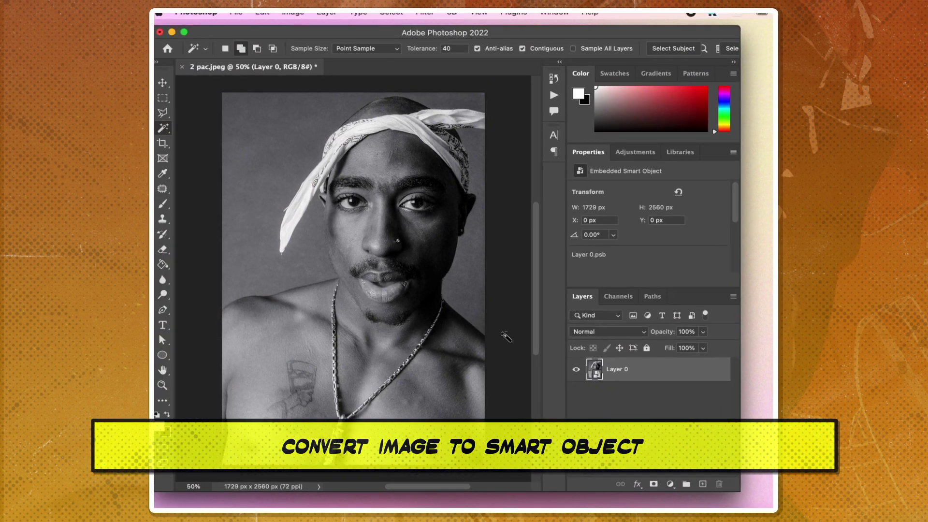
key("super+u")
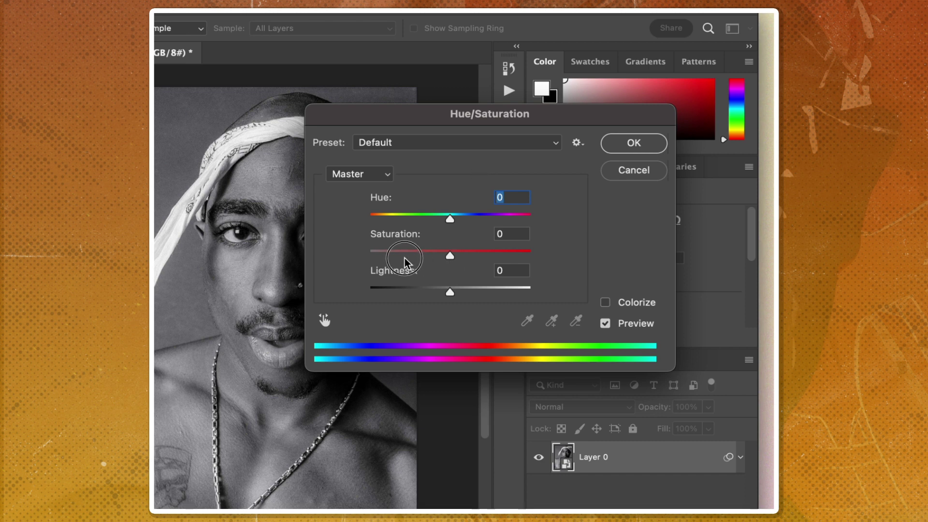
left_click_drag(449, 256, 324, 238)
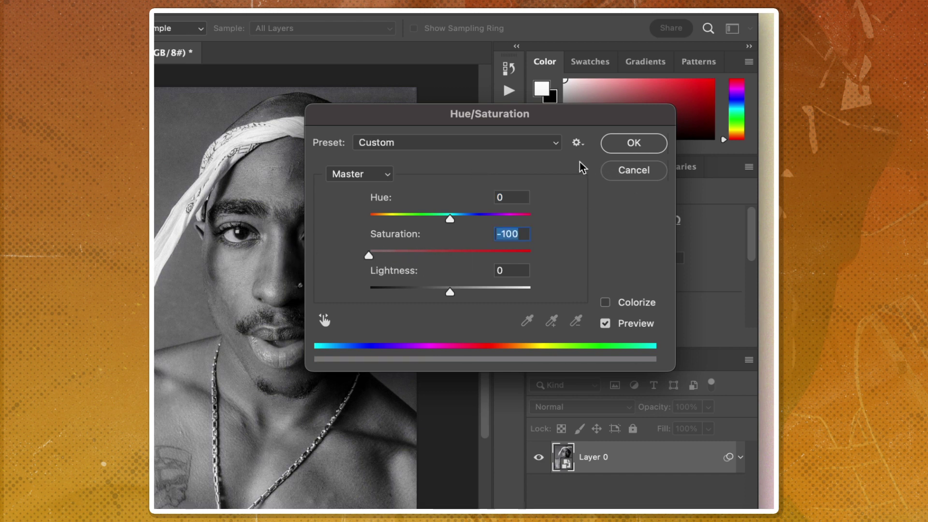
left_click(613, 142)
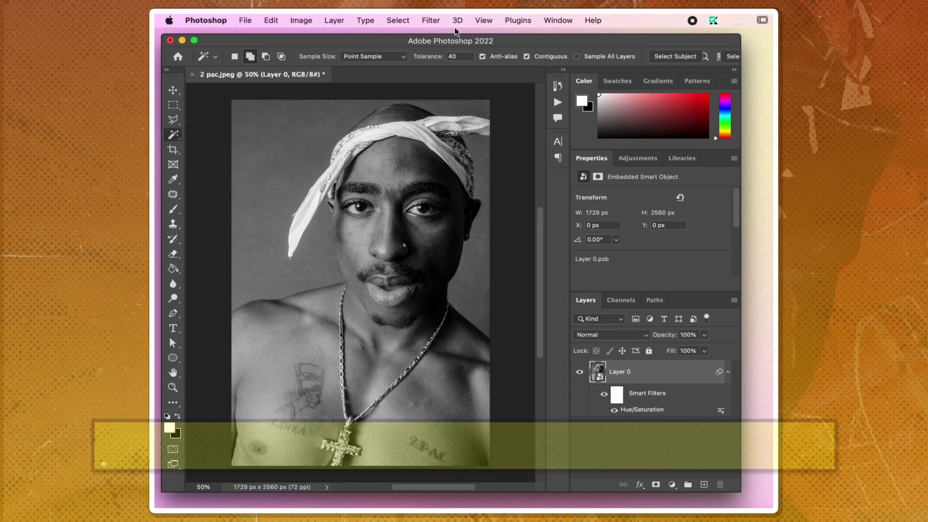
Step: Apply the Oil Paint filter with Stylization 10.0, Cleanliness 10.0, Scale 0.8 and Bristle Detail 4.9, with Lighting off
left_click(430, 20)
mouse_move(455, 231)
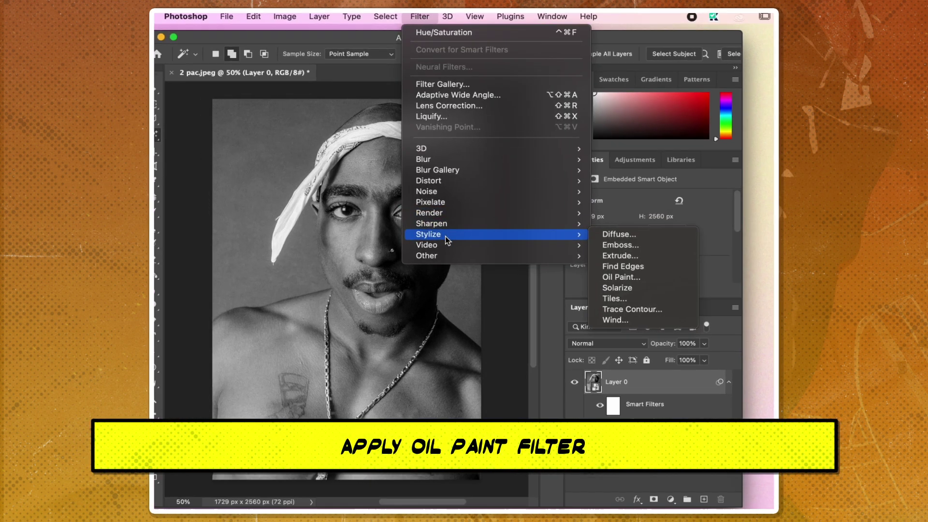
left_click(620, 277)
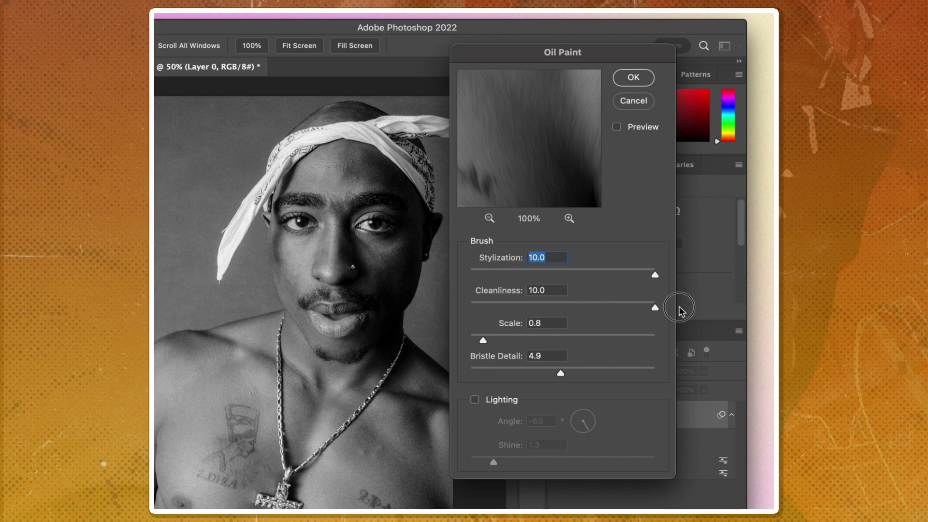
key("Tab")
left_click(633, 77)
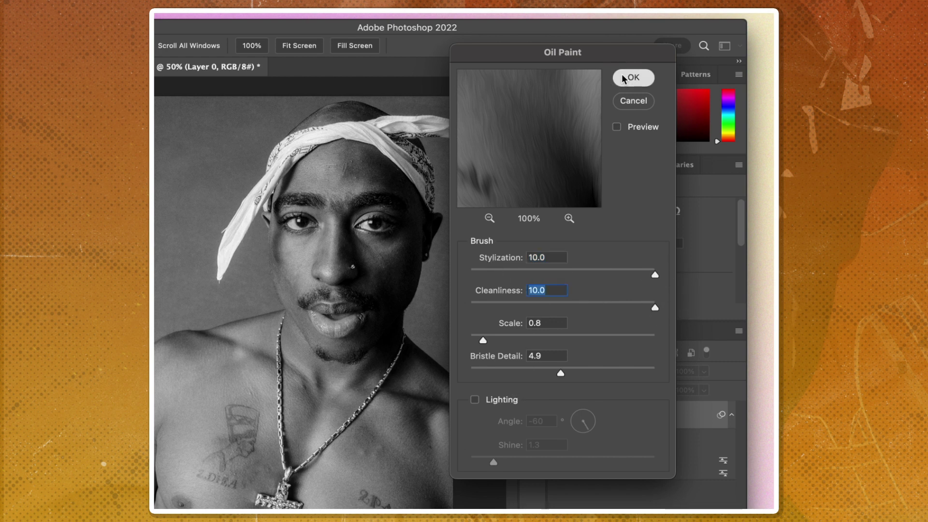
Step: Apply a Shadows/Highlights adjustment with the shadows amount at 23% and the highlights tone raised slightly
left_click(291, 19)
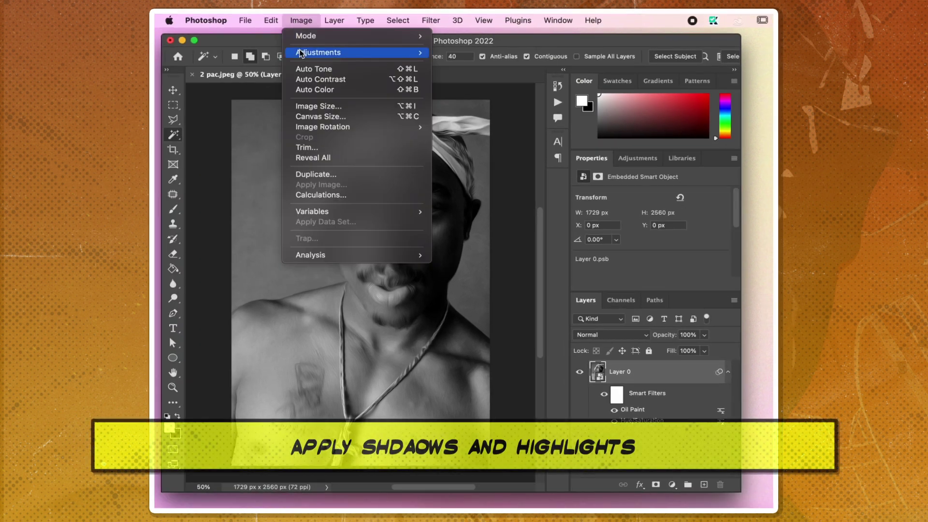
mouse_move(314, 52)
left_click(399, 232)
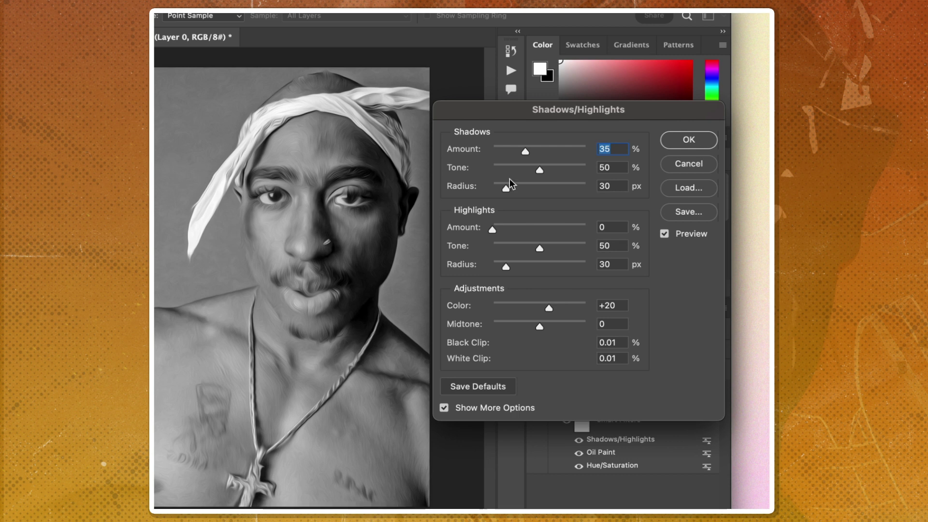
left_click_drag(526, 152, 514, 153)
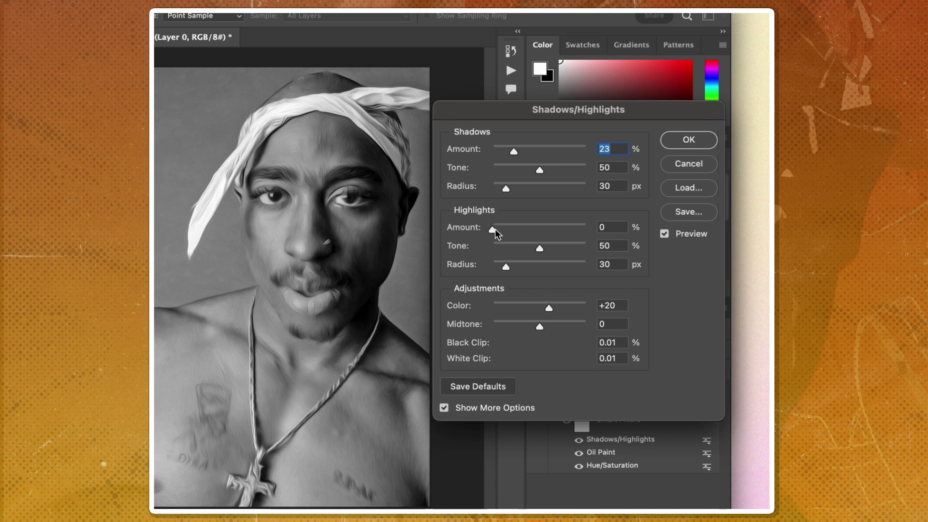
left_click_drag(543, 250, 552, 250)
left_click(677, 146)
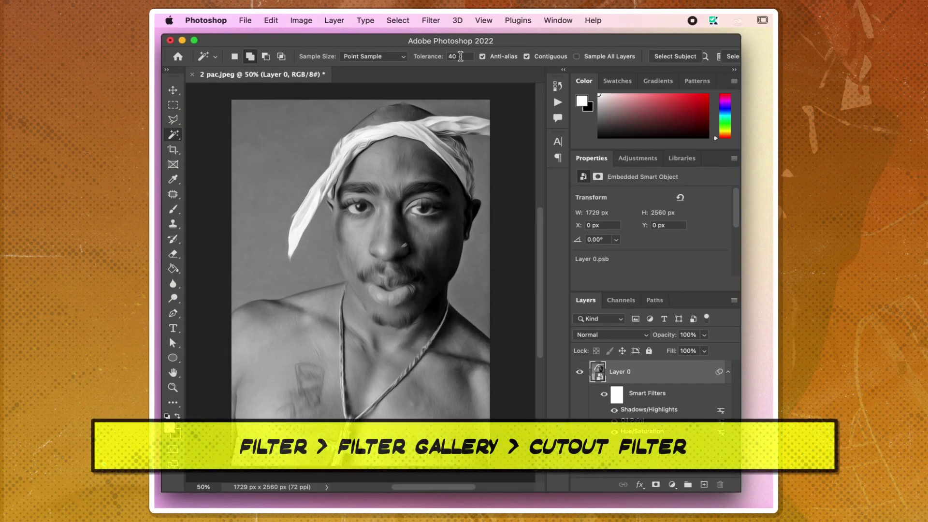
Step: Apply the Filter Gallery's Cutout filter with Number of Levels 8, Edge Simplicity 5 and Edge Fidelity 1
left_click(431, 19)
left_click(431, 80)
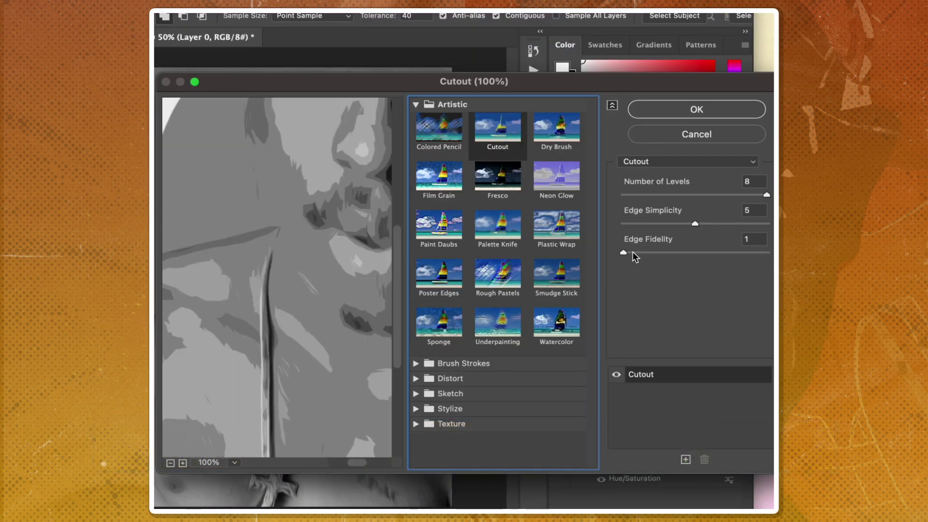
left_click(624, 252)
left_click(696, 223)
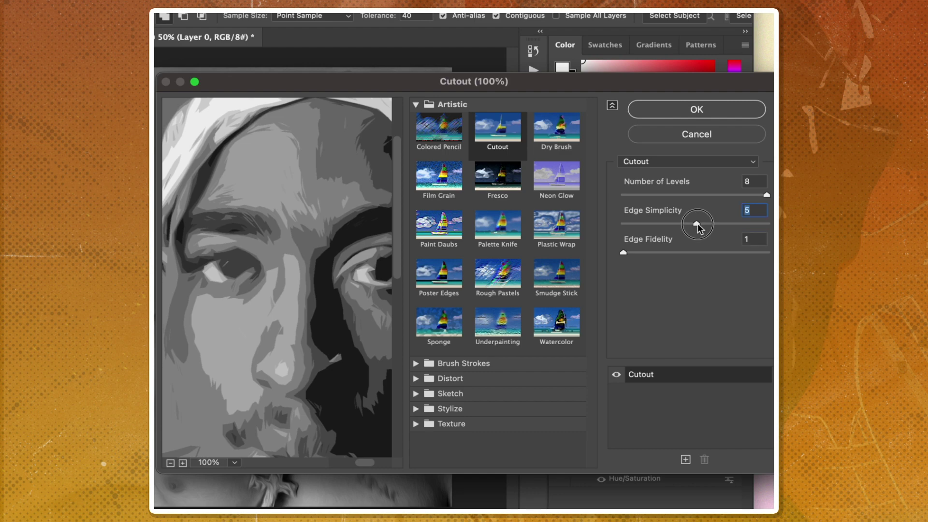
left_click(716, 119)
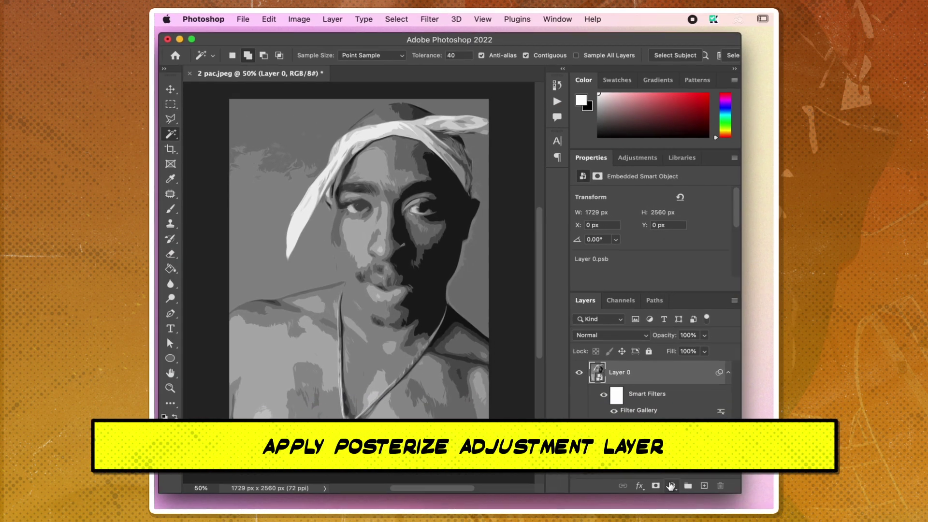
Step: Add a Posterize adjustment layer with 4 levels and place a new Levels adjustment layer directly beneath it
left_click(674, 484)
left_click(696, 446)
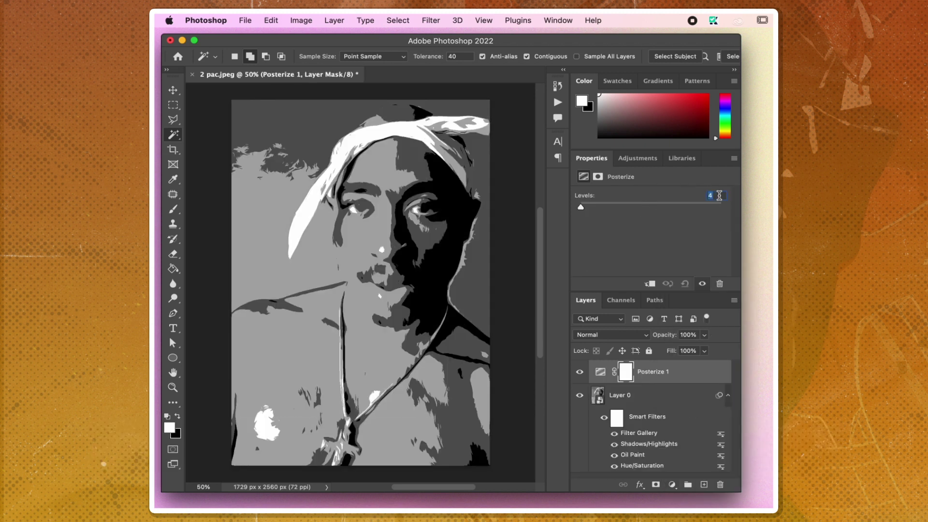
left_click(670, 484)
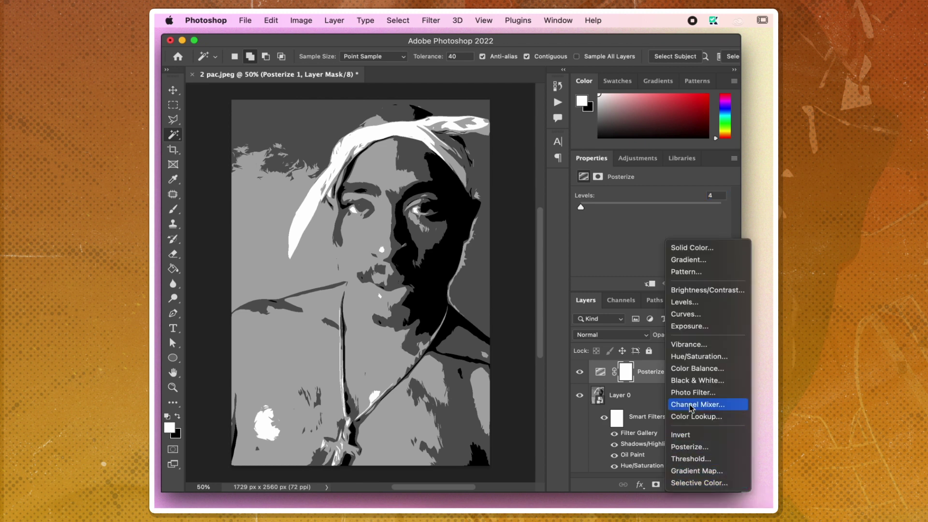
left_click(685, 303)
left_click_drag(672, 377, 672, 408)
Step: Set the Levels adjustment's white input to 251 and its black input to 19
scroll(659, 227, "down", 2)
mouse_move(724, 232)
left_mouse_down()
mouse_move(708, 232)
mouse_move(722, 236)
left_mouse_up()
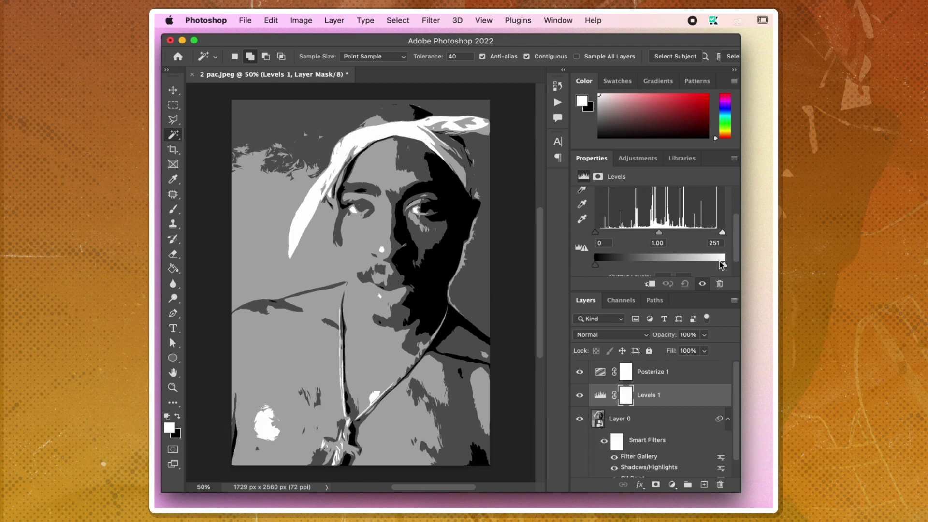
left_click_drag(596, 234, 606, 235)
Step: Add a Gradient Map adjustment layer above Levels 1 and set its gradient's first colour stop to black, 000000
left_click(672, 484)
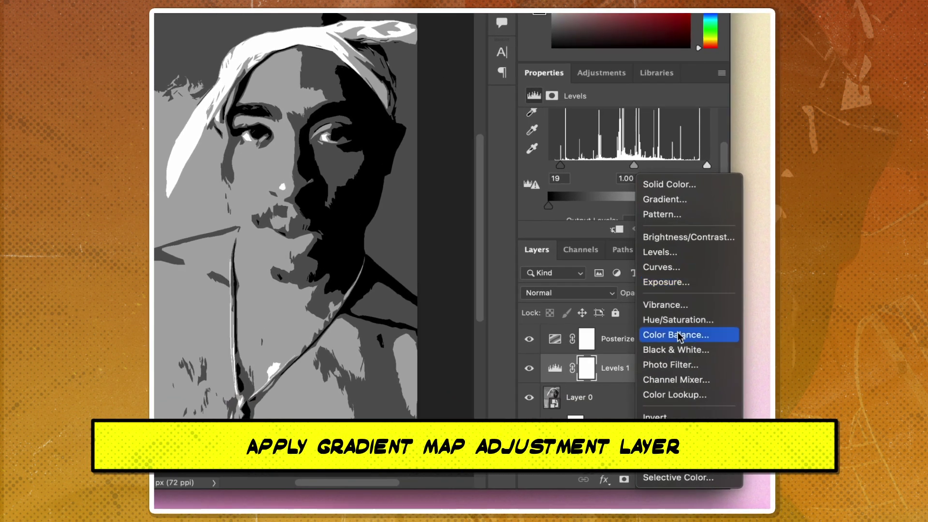
left_click(672, 462)
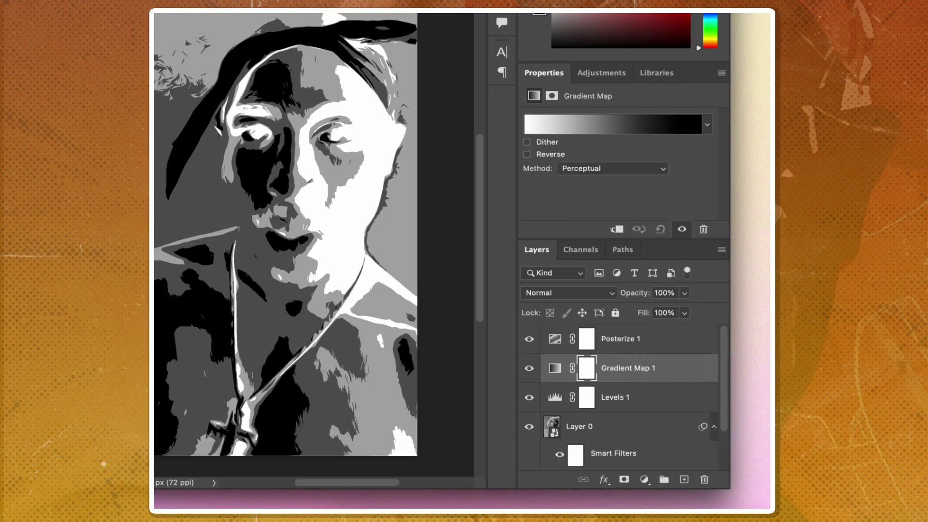
left_click(573, 130)
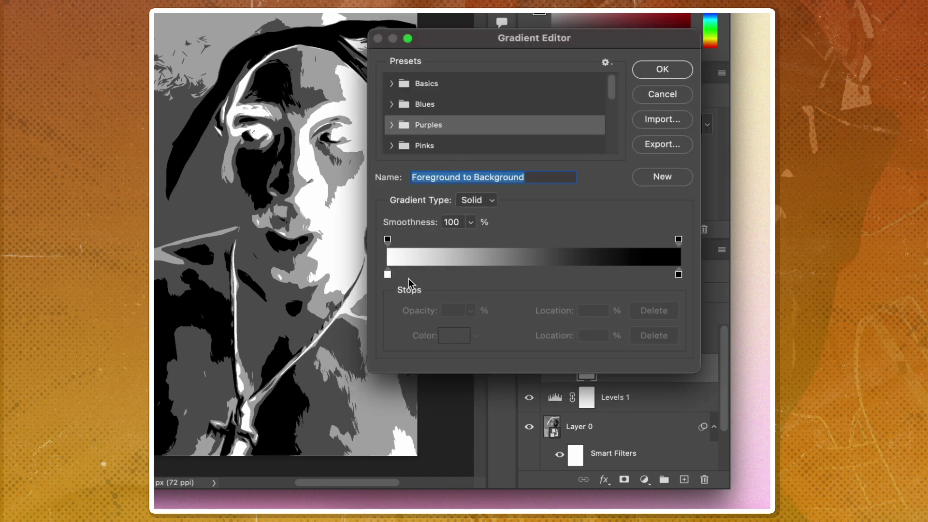
double_click(388, 275)
type("000000")
left_click(712, 135)
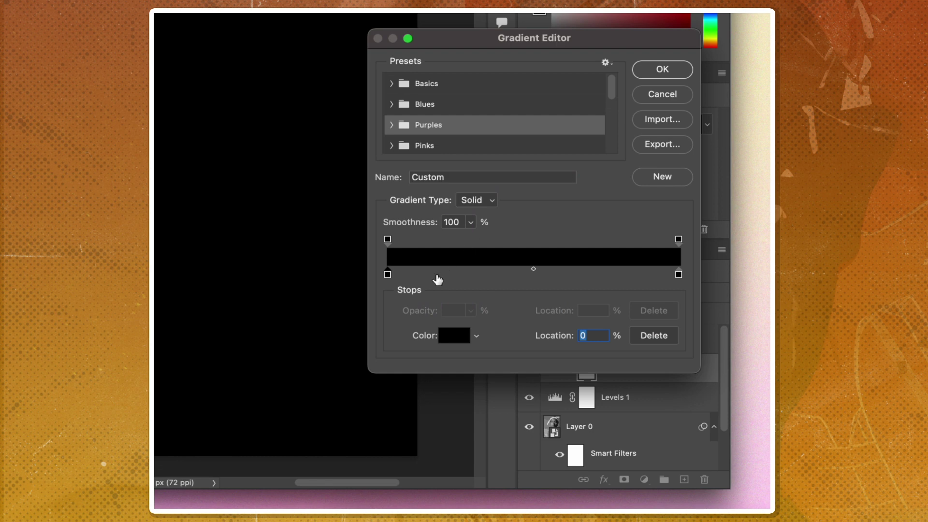
Step: Add a red colour stop, RGB 255, 0, 0, to the gradient at location 16%
double_click(439, 277)
left_click(436, 275)
type("255")
key("Tab")
type("0")
key("Tab")
type("0")
left_click(699, 135)
Step: Add a green colour stop, RGB 0, 255, 0, to the gradient at location 38%
left_click(521, 273)
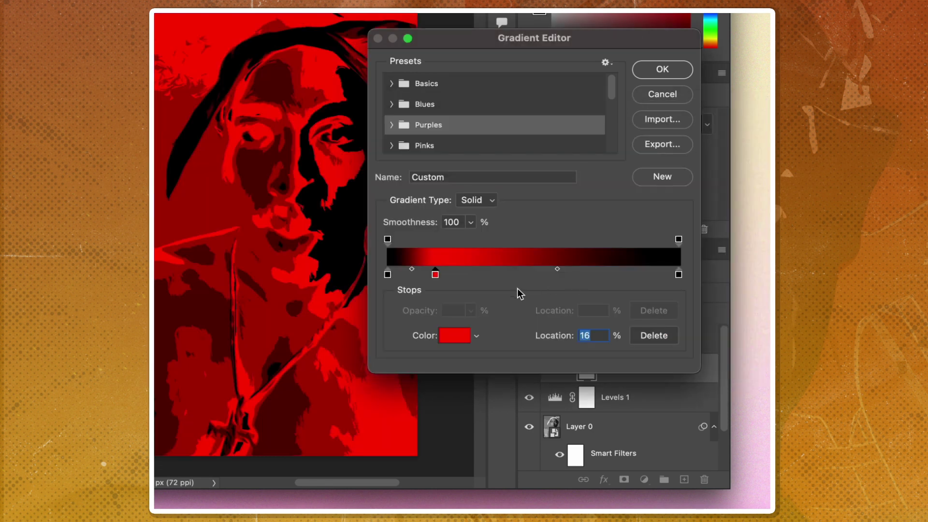
left_click_drag(521, 273, 499, 273)
double_click(499, 273)
double_click(650, 302)
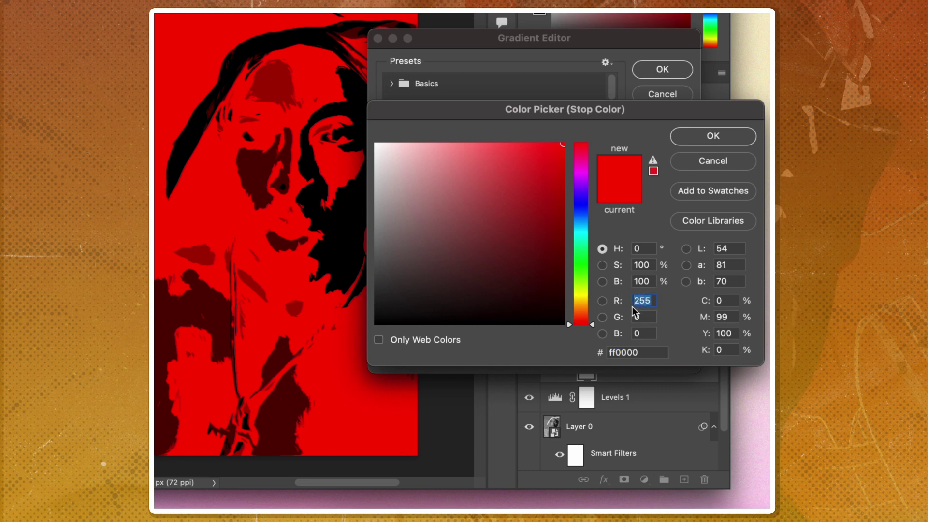
left_click(590, 156)
type("0")
key("Tab")
type("255")
key("Return")
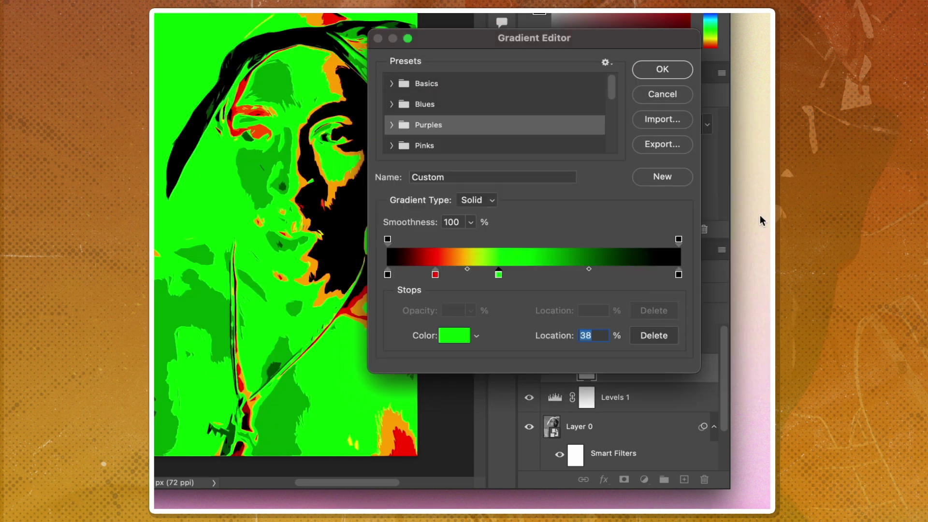
Step: Set the gradient's final colour stop at 100% to blue, RGB 0, 0, 255
double_click(678, 274)
double_click(643, 333)
type("255")
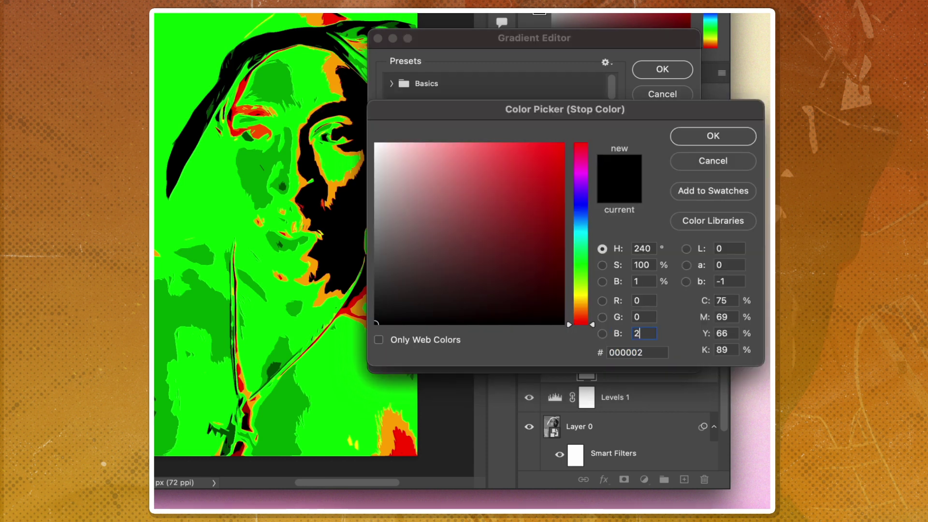
left_click(691, 139)
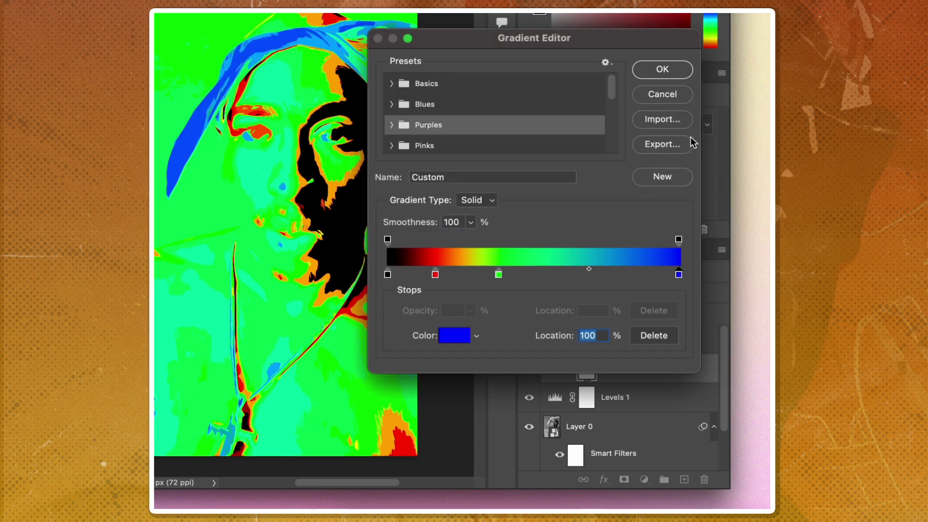
Step: Space the gradient's stops evenly by setting the red stop to 33% and the green stop to 67%, and apply the gradient
left_click(435, 276)
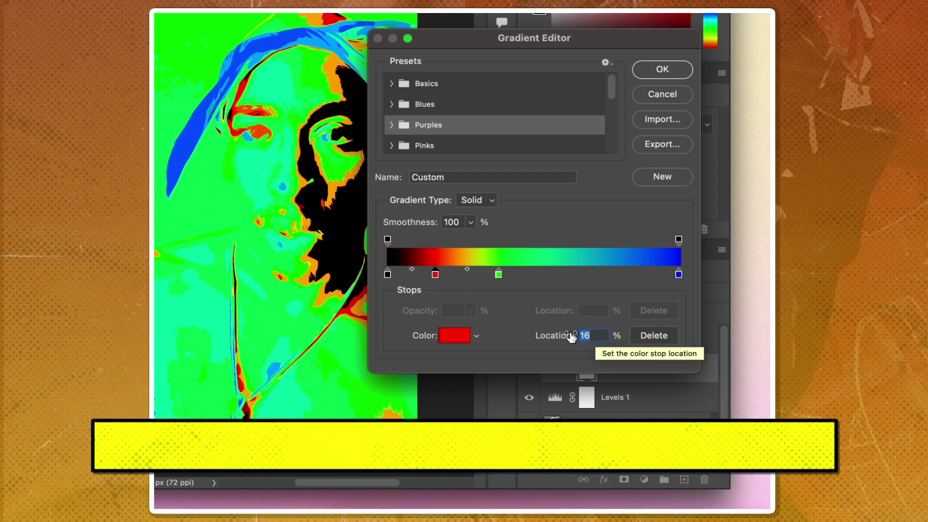
type("33")
left_click(498, 274)
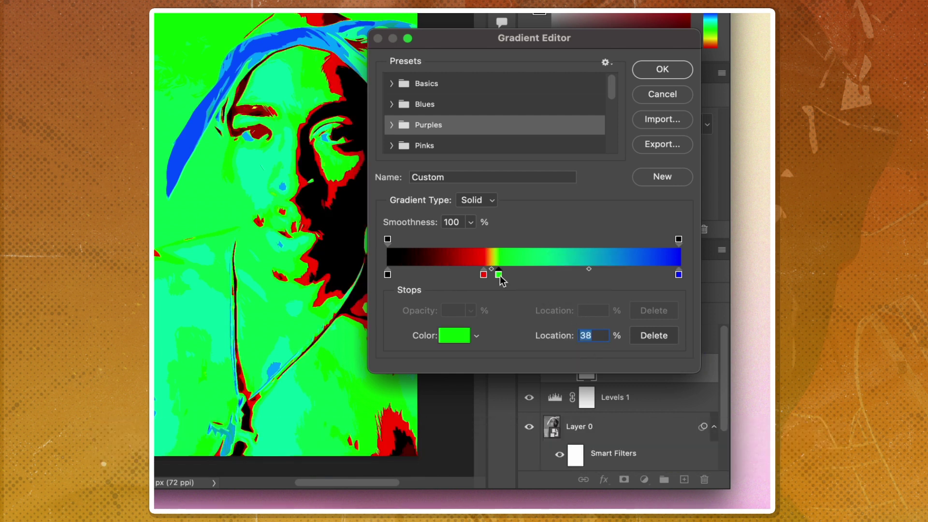
type("67")
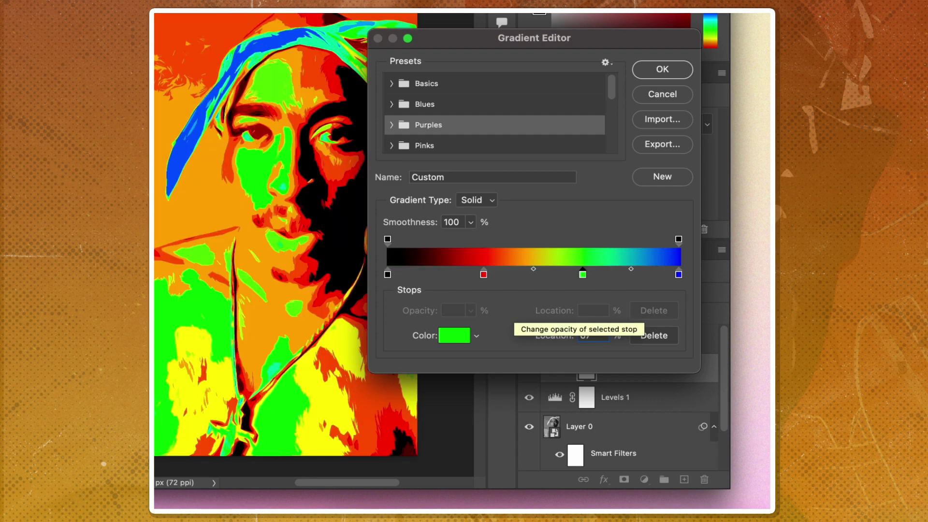
left_click(653, 69)
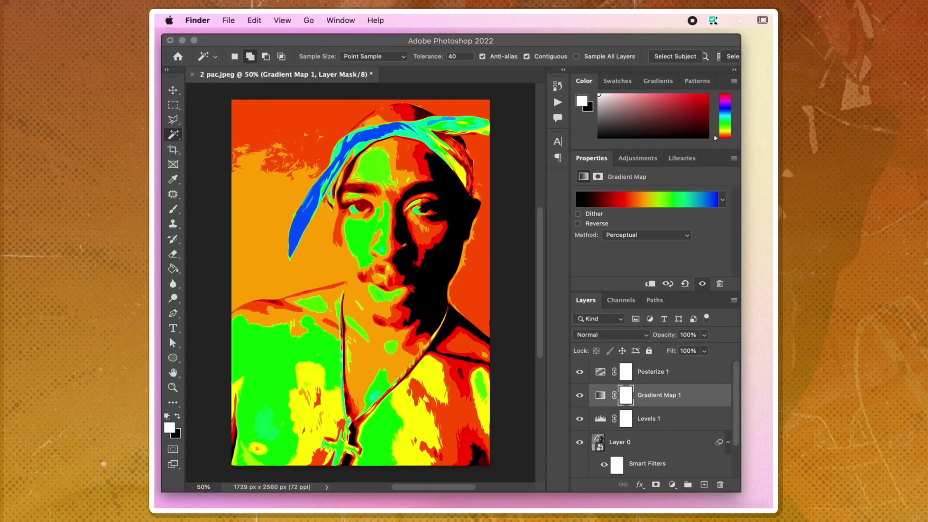
Step: Place the four paper texture images Texturelabs_Paper_203S, 204S, 205S and 206S into the portrait document
left_click_drag(773, 488, 437, 191)
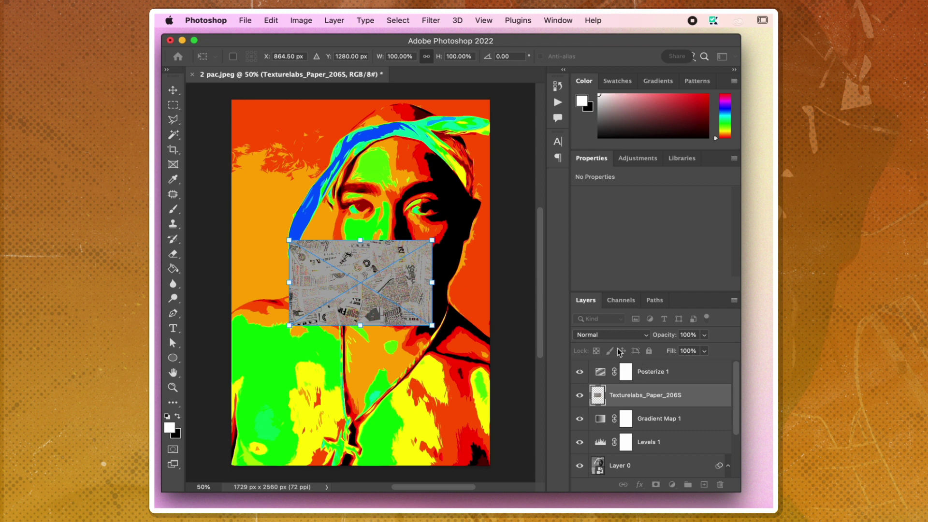
key("Return")
key("Return")
key("Return")
key("Return")
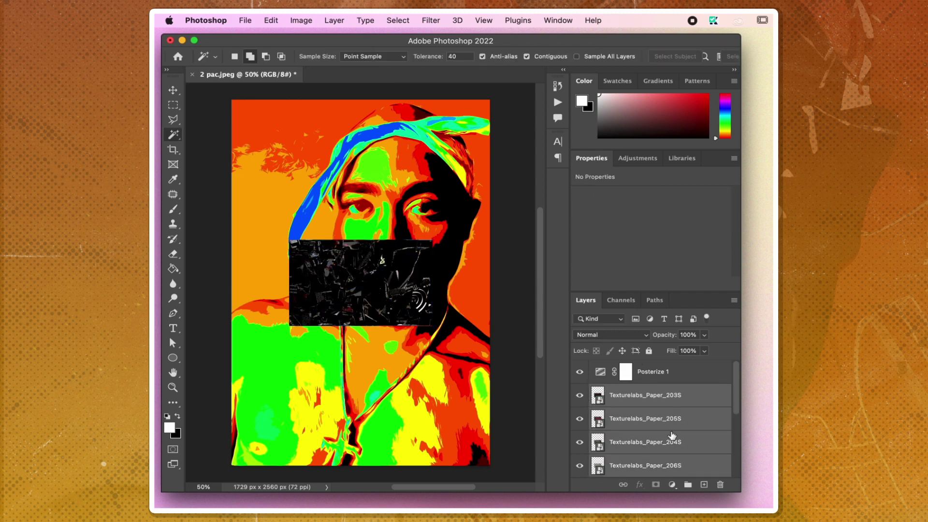
Step: Move the four paper texture layers above Posterize 1 and scale them up together to cover the whole canvas
left_click_drag(669, 405, 664, 367)
key("super+t")
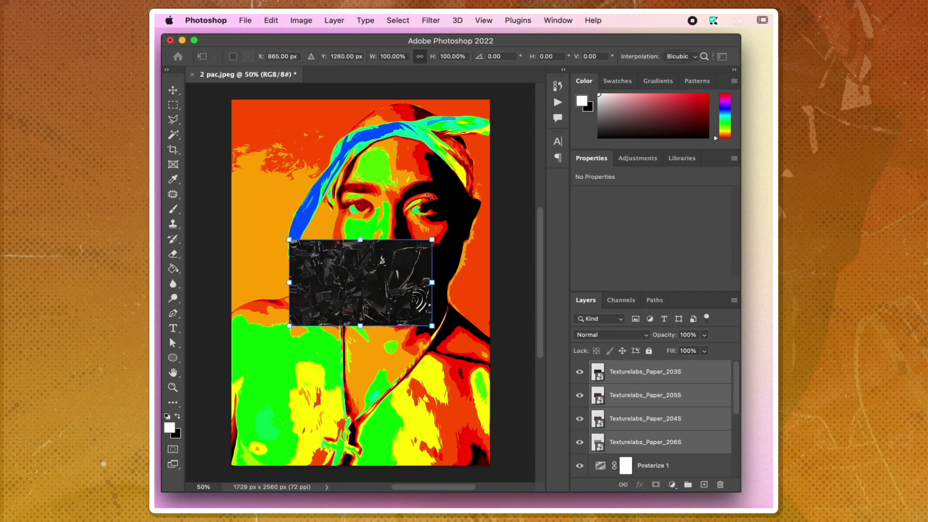
left_click_drag(432, 235, 381, 404)
key("Return")
key("w")
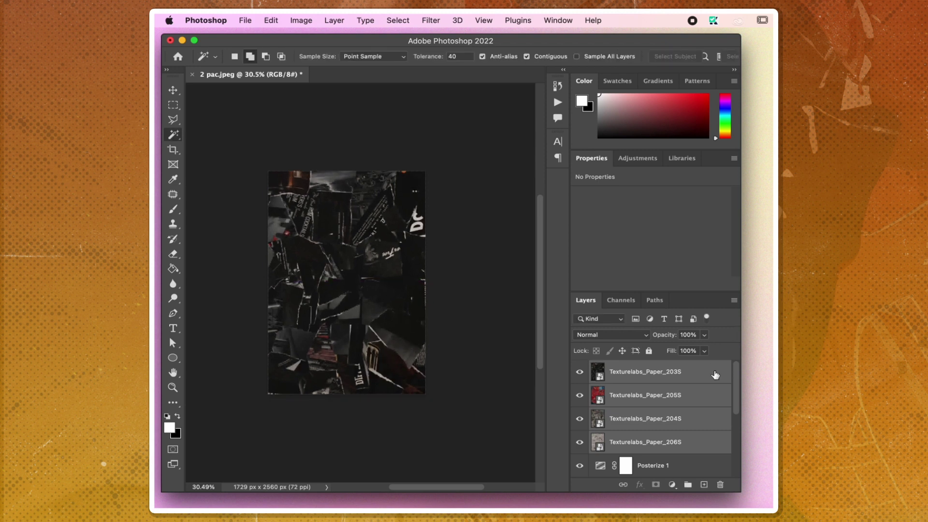
Step: Reorder the paper textures from bottom to top as 203S, 205S, 204S, 206S, and hide all except Texturelabs_Paper_203S
mouse_move(657, 448)
left_mouse_down()
mouse_move(671, 372)
mouse_move(673, 452)
left_mouse_up()
left_click_drag(642, 419, 643, 405)
left_click_drag(579, 418, 582, 377)
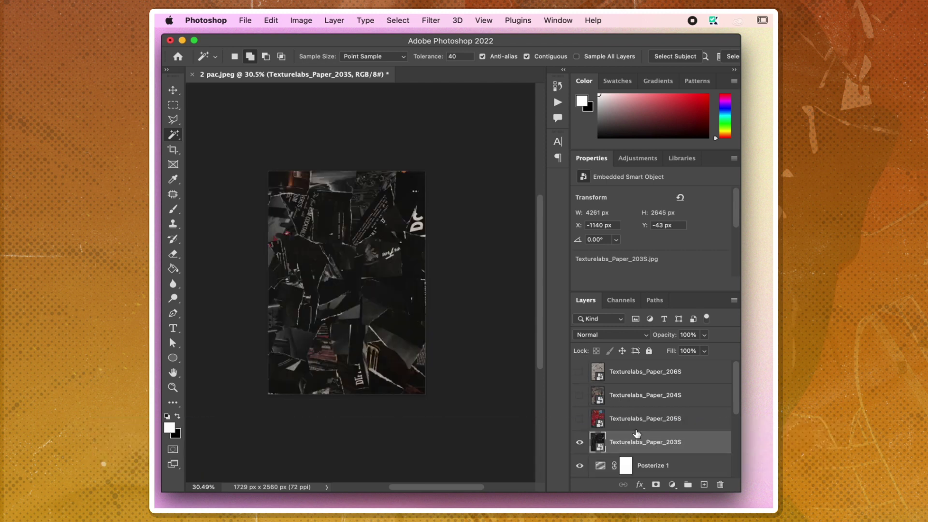
Step: In Texturelabs_Paper_203S's blending options, keep Blend If on Gray and move the Underlying Layer white slider fully to the black end
right_click(629, 443)
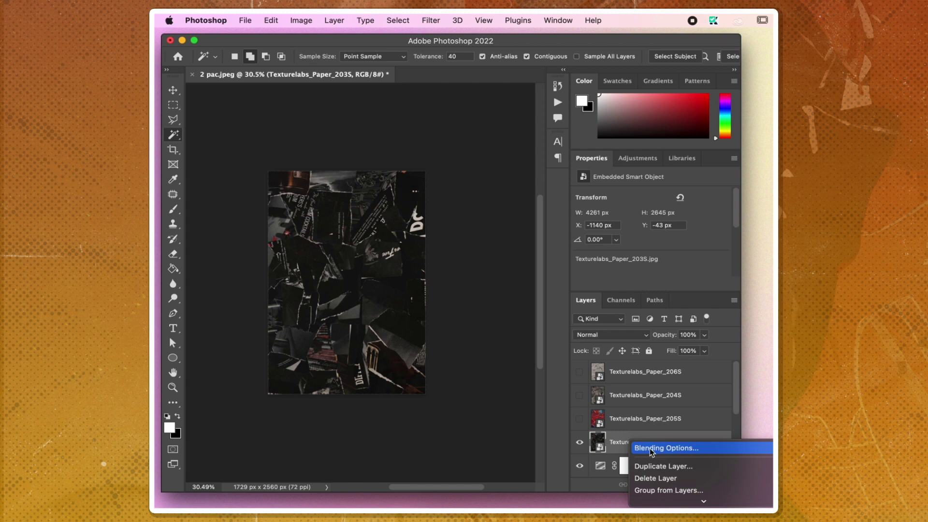
left_click(674, 448)
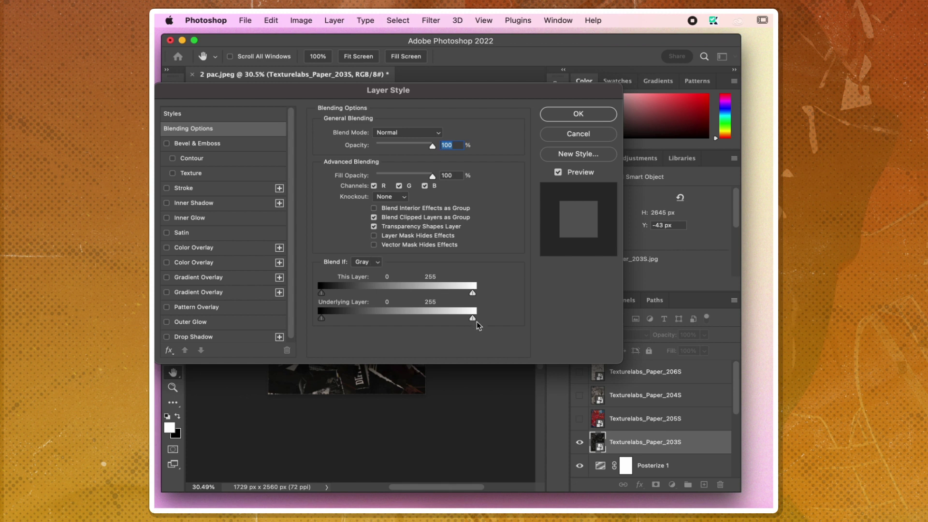
left_click_drag(476, 324, 319, 317)
left_click(578, 113)
Step: Show Texturelabs_Paper_205S and use Blend If with the Red channel to restrict it to the red areas of the underlying layer
left_click(579, 418)
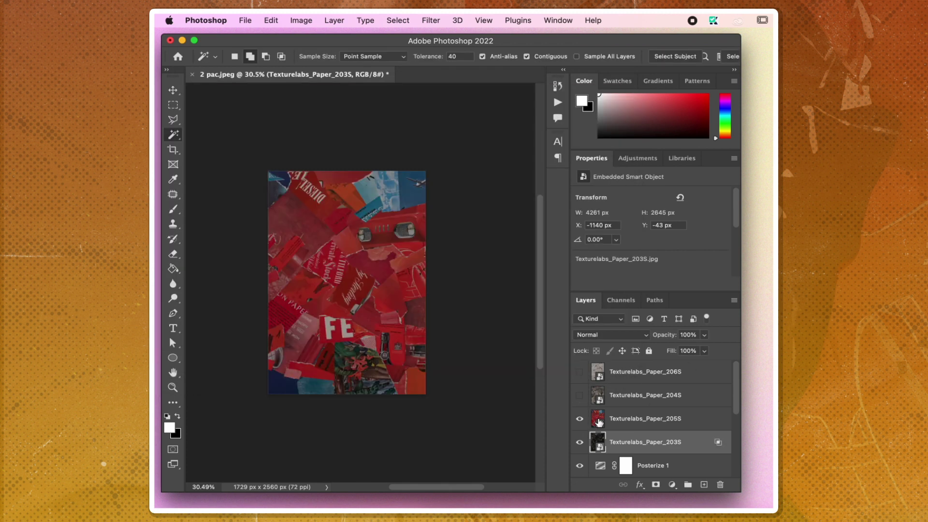
right_click(623, 419)
left_click(627, 422)
left_click(364, 262)
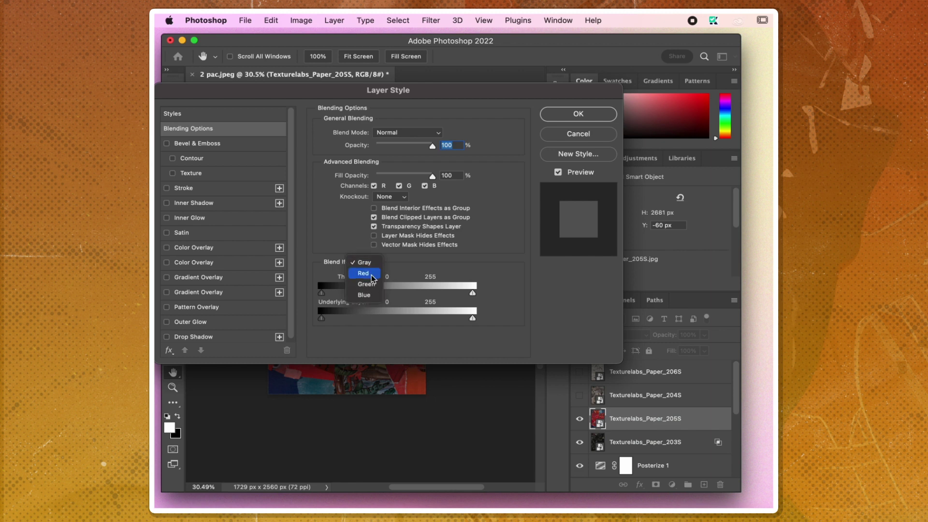
left_click(364, 272)
left_click(578, 114)
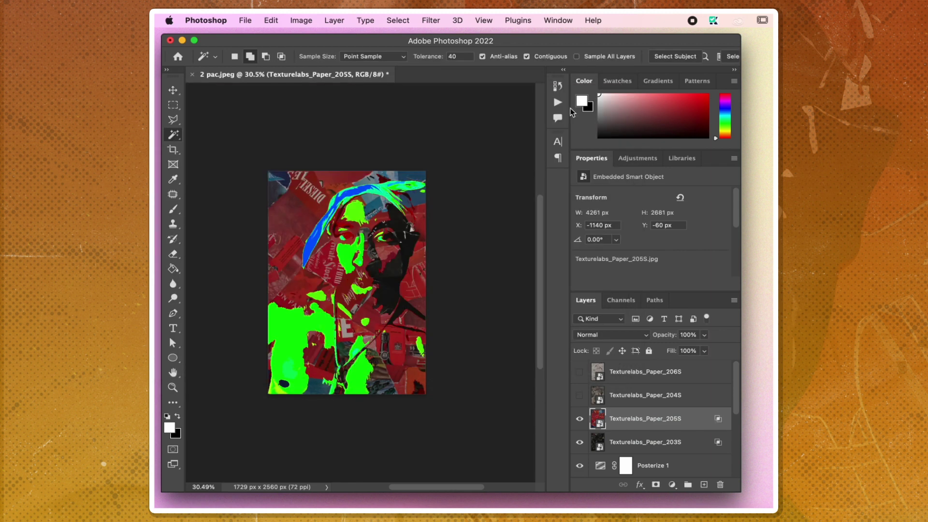
Step: Show Texturelabs_Paper_204S and set its Blend If to Green with the Underlying Layer black slider at 255
left_click(624, 397)
left_click(579, 395)
right_click(617, 392)
left_click(643, 398)
left_click(363, 262)
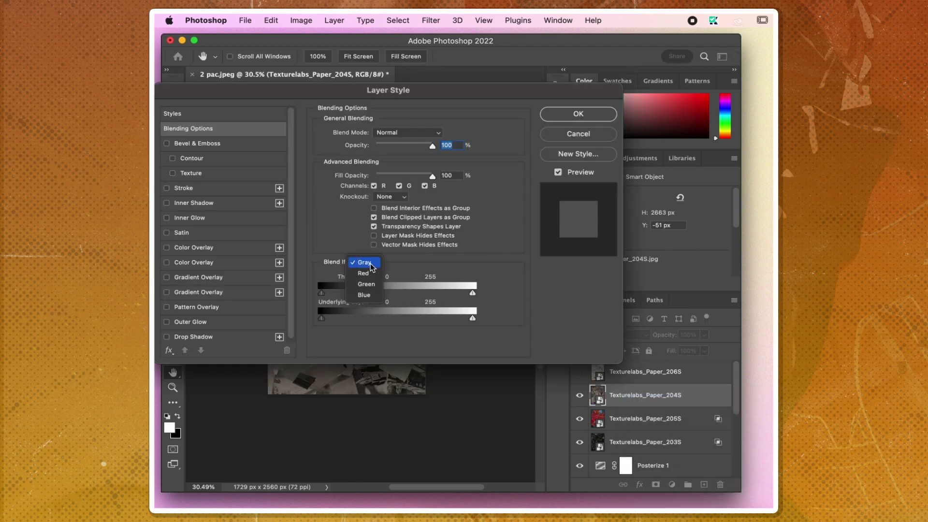
left_click(366, 284)
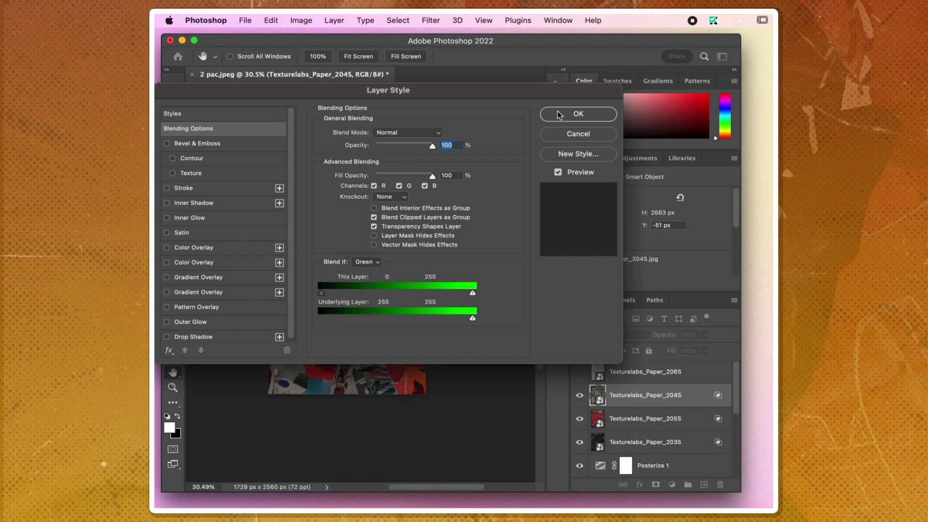
left_click(560, 115)
Step: Show Texturelabs_Paper_206S and use Blend If with the Blue channel to restrict it to the blue areas of the underlying layer
left_click(643, 372)
left_click(580, 371)
right_click(617, 372)
left_click(642, 375)
left_click(363, 262)
left_click(379, 295)
left_click(580, 115)
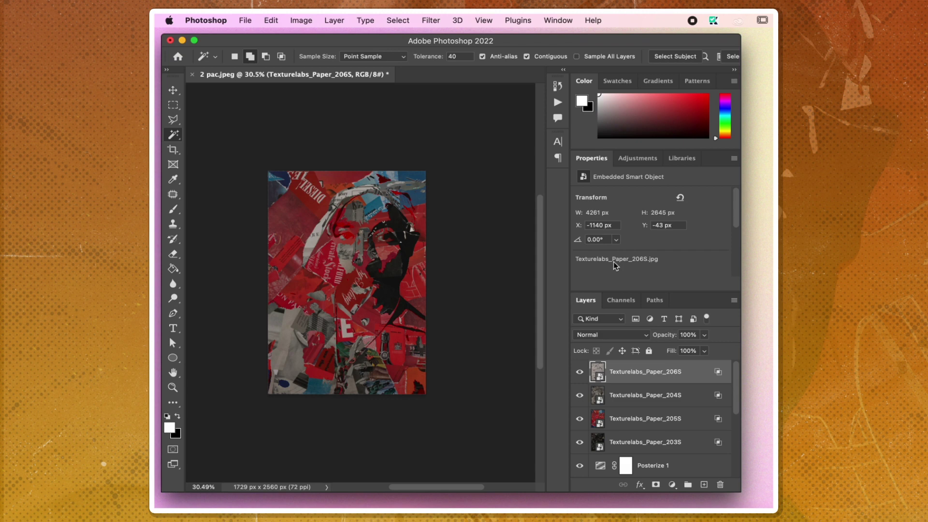
Step: Adjust the Levels 1 layer's input levels to 43 for shadows, 0.77 for midtones and 238 for highlights
scroll(643, 416, "down", 4)
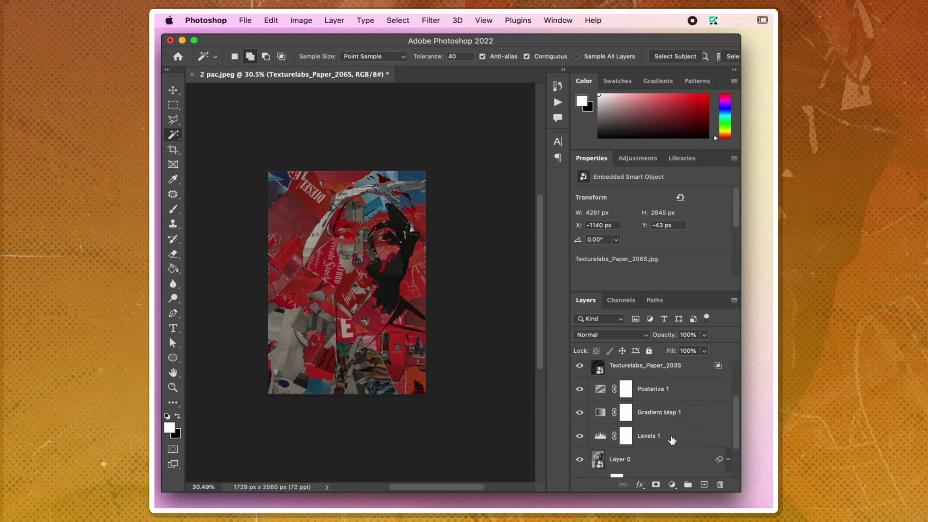
left_click(669, 436)
scroll(677, 260, "down", 2)
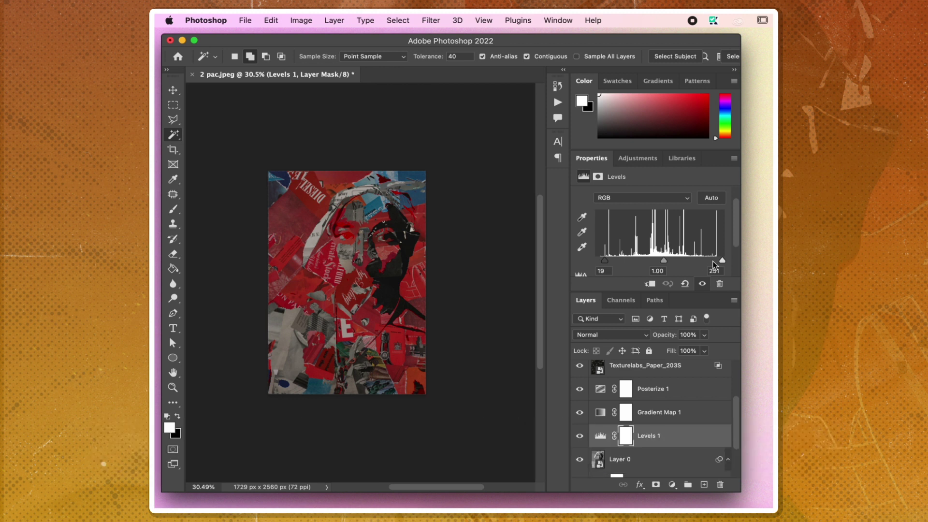
mouse_move(720, 261)
left_mouse_down()
mouse_move(708, 261)
mouse_move(723, 263)
left_mouse_up()
left_click_drag(665, 260, 716, 263)
left_click_drag(606, 262, 617, 263)
left_click_drag(671, 262, 675, 263)
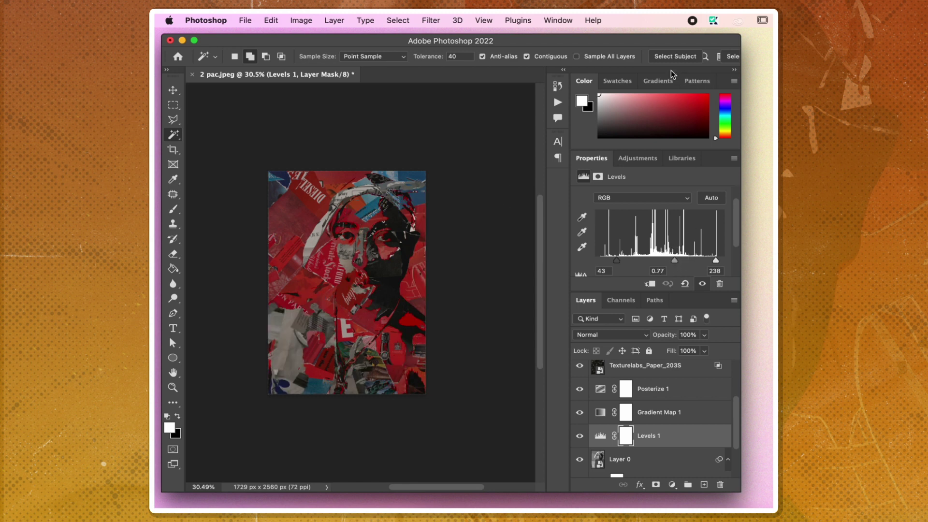